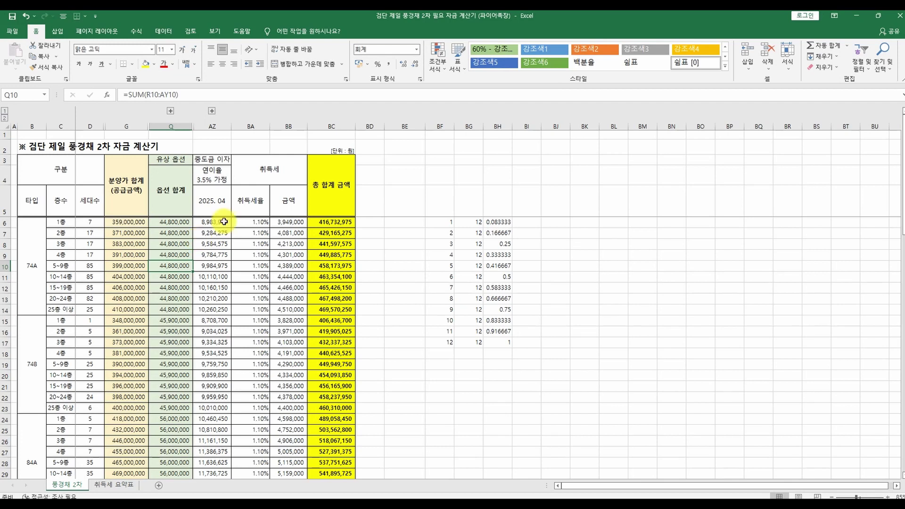
# Expand the payment schedule columns beside the sale price total and review the 분양가 합계 values for each apartment type.
pyautogui.click(171, 111)
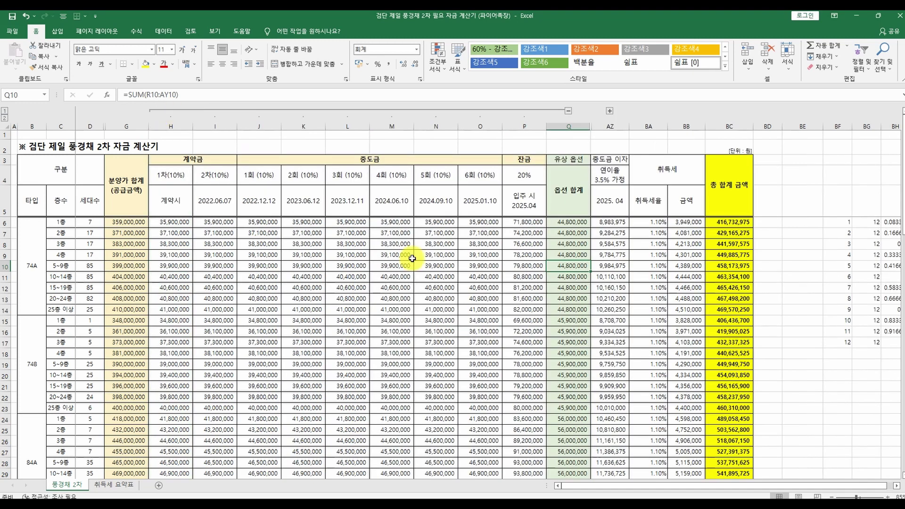
pyautogui.click(137, 227)
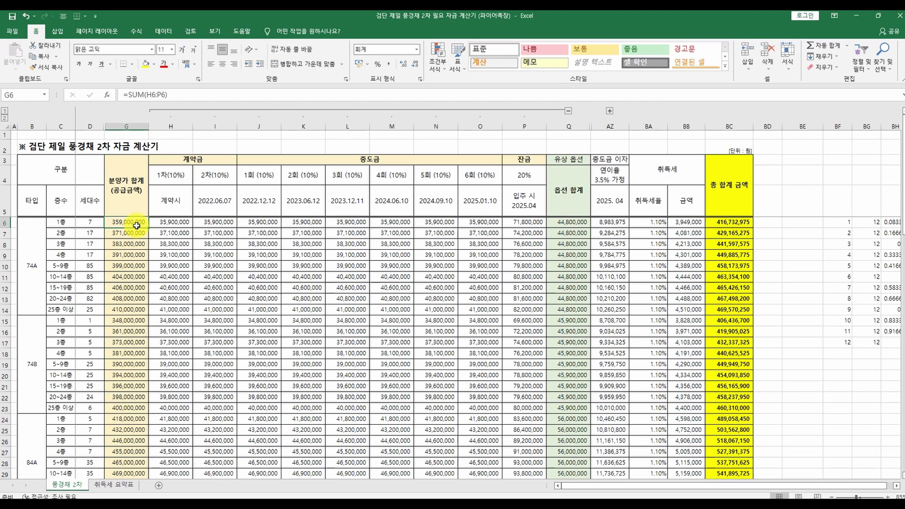
pyautogui.scroll(-2, 160, 306)
pyautogui.moveTo(121, 352); pyautogui.dragTo(123, 429)
pyautogui.scroll(-1, 123, 427)
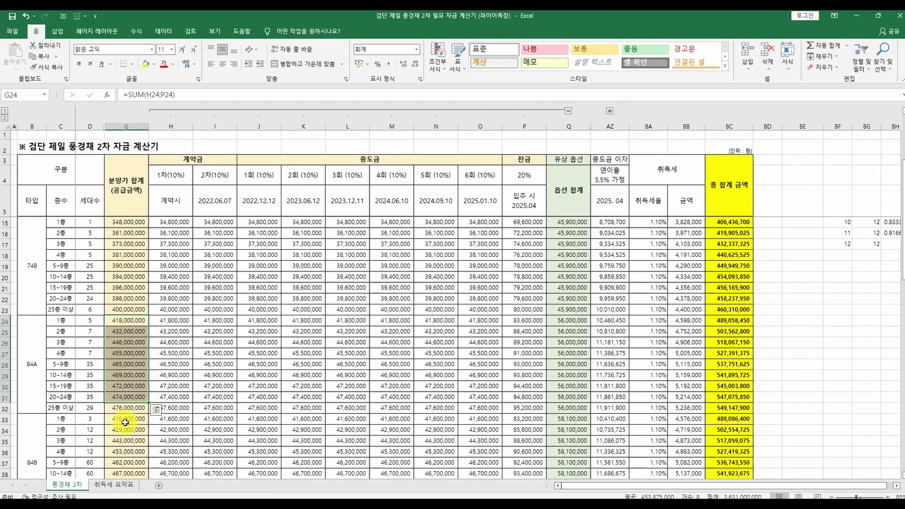
pyautogui.click(123, 337)
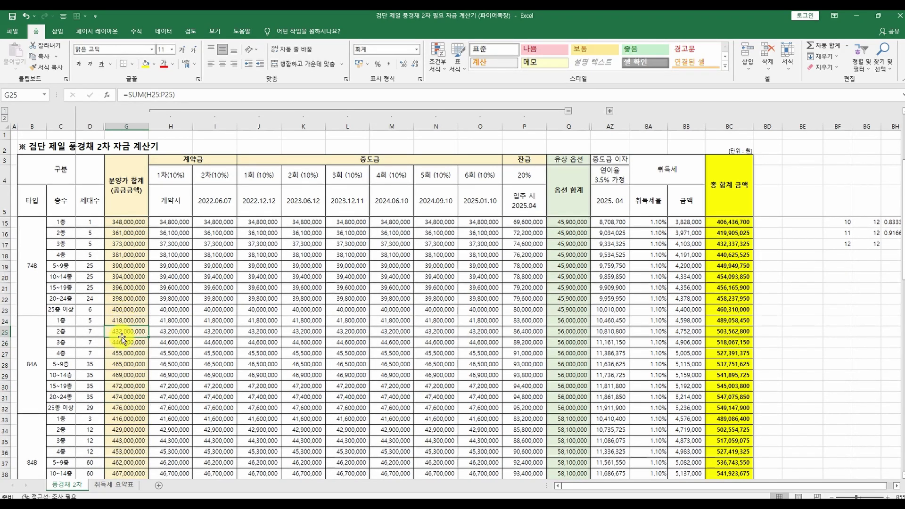
pyautogui.scroll(-3, 123, 326)
pyautogui.moveTo(123, 322); pyautogui.dragTo(124, 441)
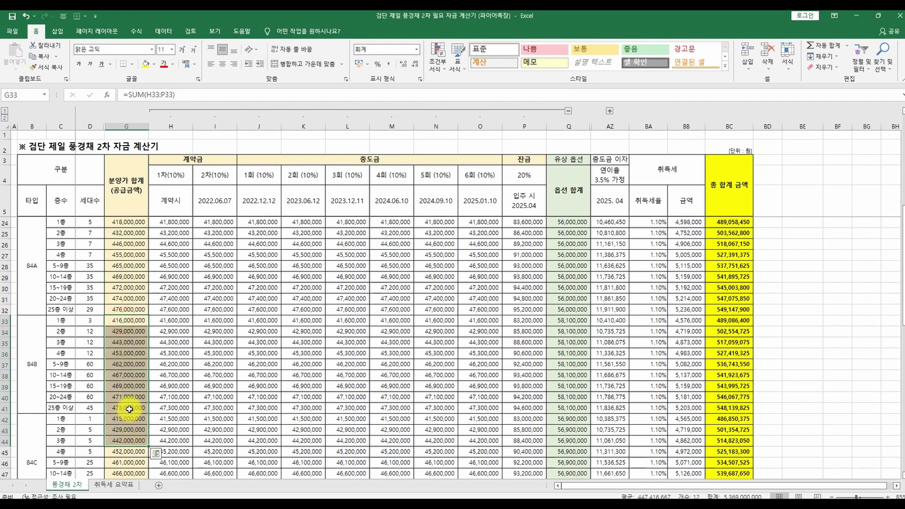
pyautogui.click(128, 377)
pyautogui.scroll(6, 128, 377)
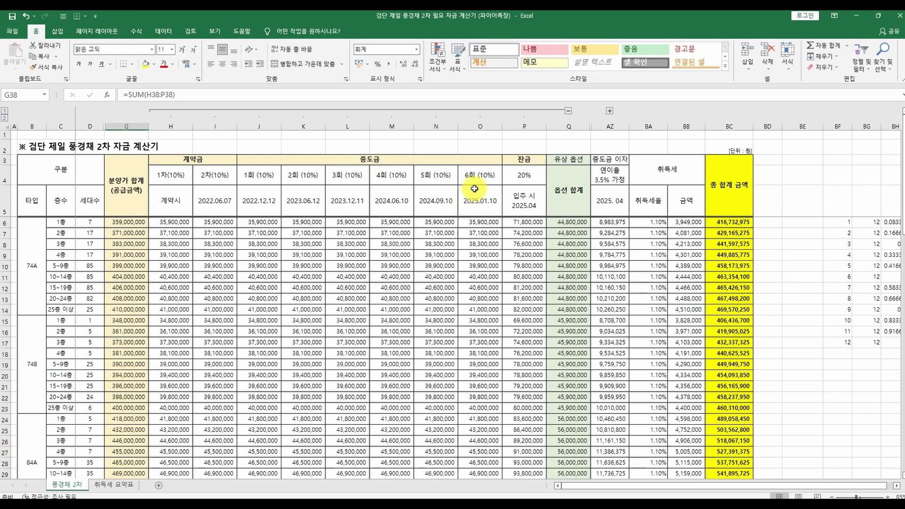
# Collapse the payment schedule columns and review the acquisition tax, interim loan interest and option total columns.
pyautogui.click(569, 110)
pyautogui.scroll(-3, 356, 135)
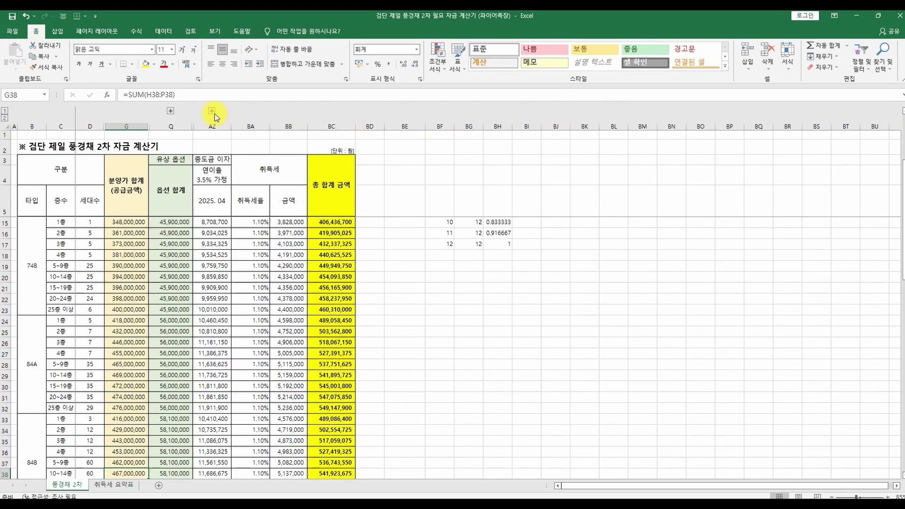
pyautogui.moveTo(279, 170); pyautogui.dragTo(284, 198)
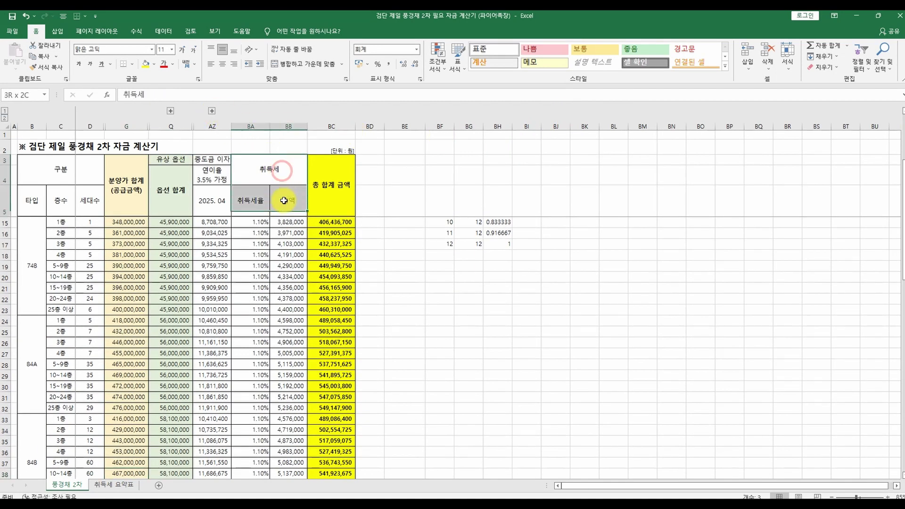
pyautogui.click(214, 163)
pyautogui.click(277, 198)
pyautogui.click(185, 291)
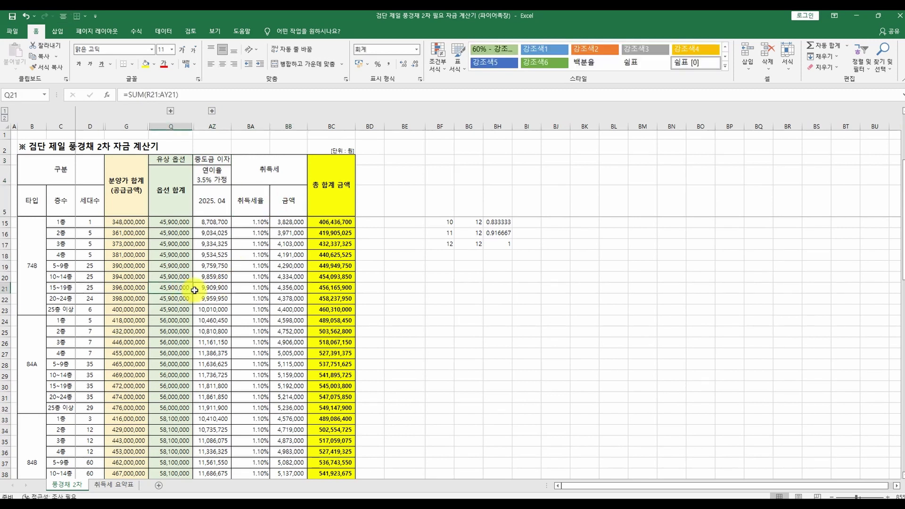
# Expand the payment schedule columns again and examine the 계약금 headers for the first and second contract payments.
pyautogui.click(171, 111)
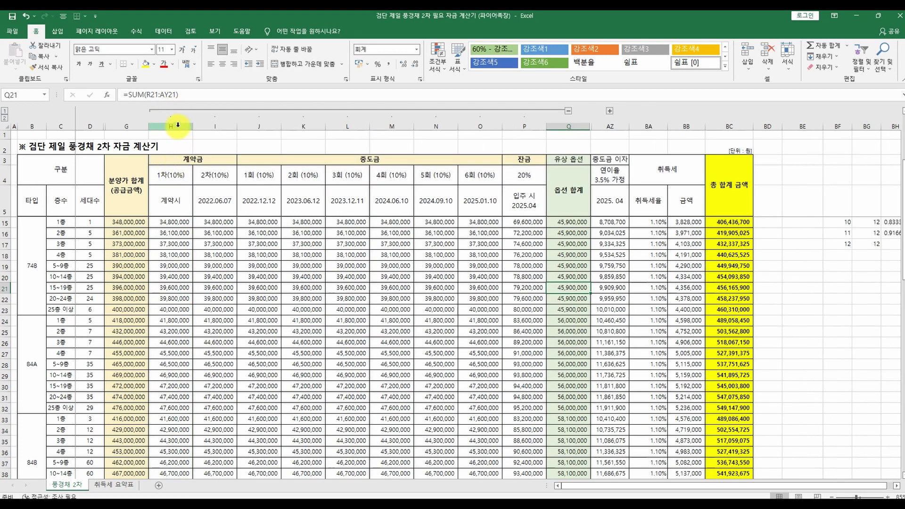
pyautogui.moveTo(178, 125); pyautogui.dragTo(531, 145)
pyautogui.click(247, 196)
pyautogui.click(188, 173)
pyautogui.moveTo(188, 173); pyautogui.dragTo(236, 198)
pyautogui.click(213, 200)
pyautogui.moveTo(173, 179); pyautogui.dragTo(219, 203)
pyautogui.click(209, 204)
pyautogui.moveTo(178, 176); pyautogui.dragTo(208, 198)
pyautogui.click(210, 177)
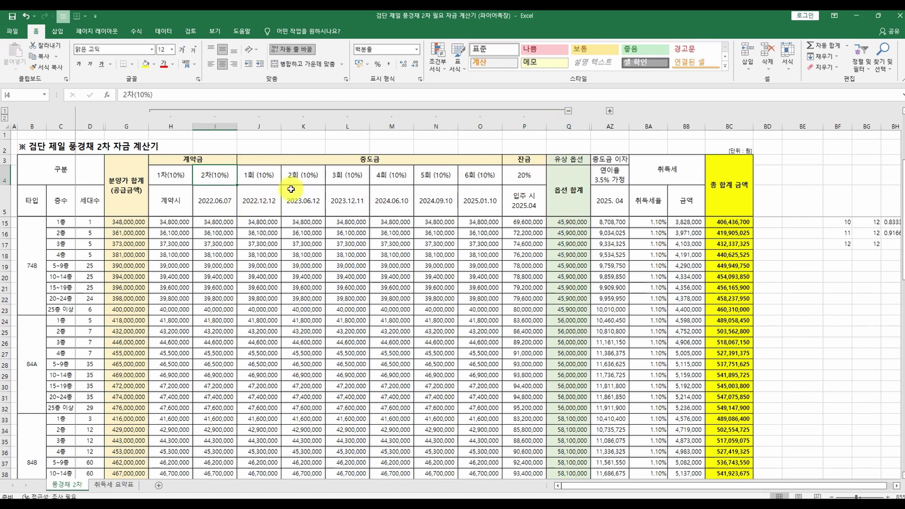
# Fill the header and date cells of interim payments 1회 through 4회 with yellow.
pyautogui.moveTo(262, 174); pyautogui.dragTo(474, 189)
pyautogui.moveTo(393, 200); pyautogui.dragTo(250, 178)
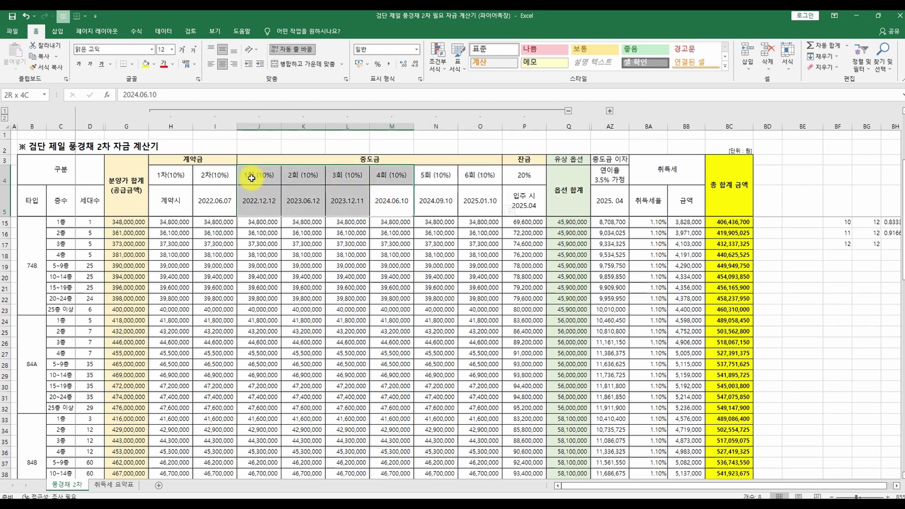
pyautogui.click(146, 64)
# Fill the header and date cells of interim payments 5회 and 6회 with red.
pyautogui.moveTo(436, 176); pyautogui.dragTo(480, 203)
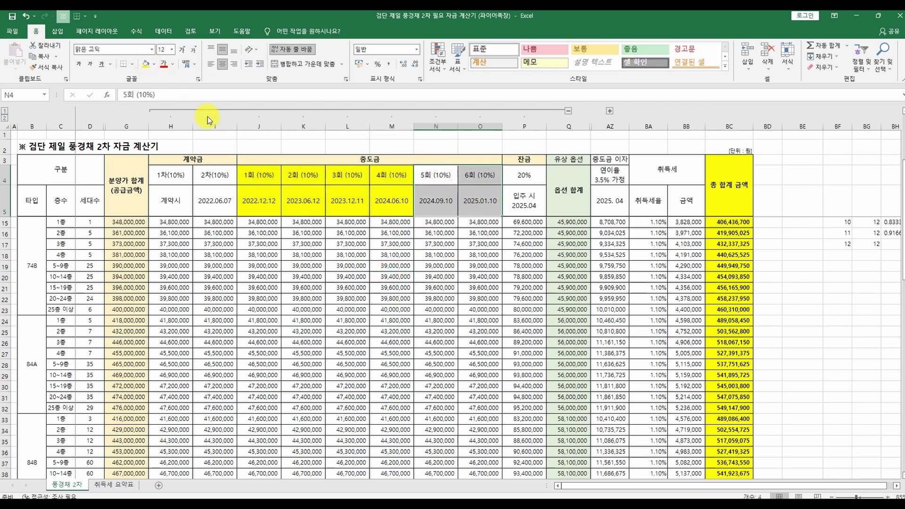
pyautogui.click(155, 65)
pyautogui.click(154, 139)
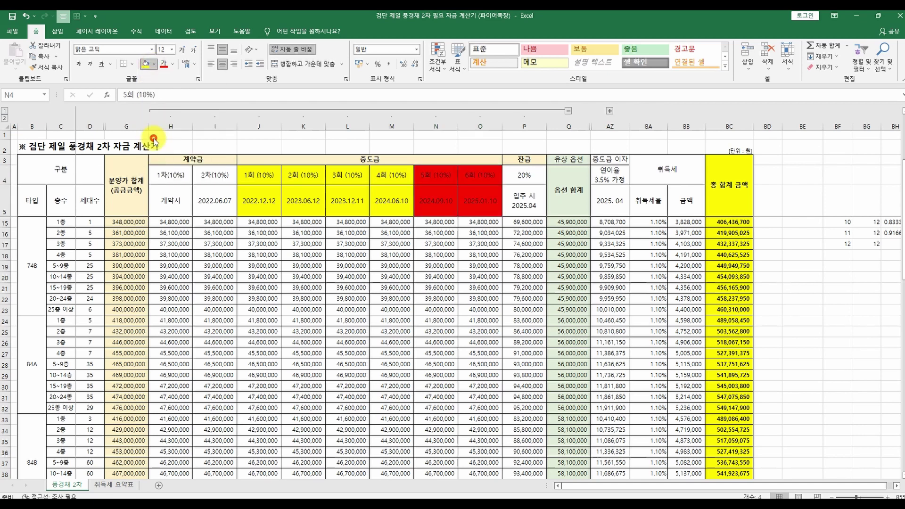
# Examine the balance payment and interim interest headers, and collapse the payment schedule columns.
pyautogui.click(533, 206)
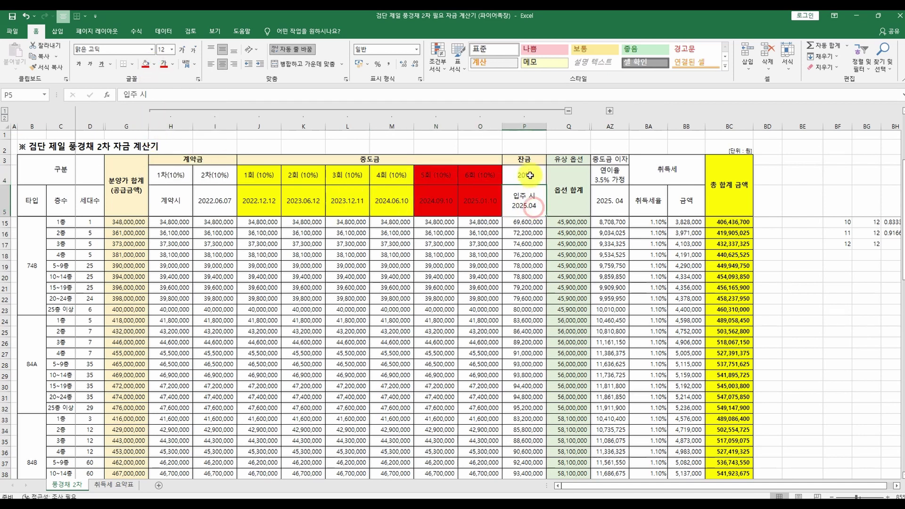
pyautogui.click(608, 174)
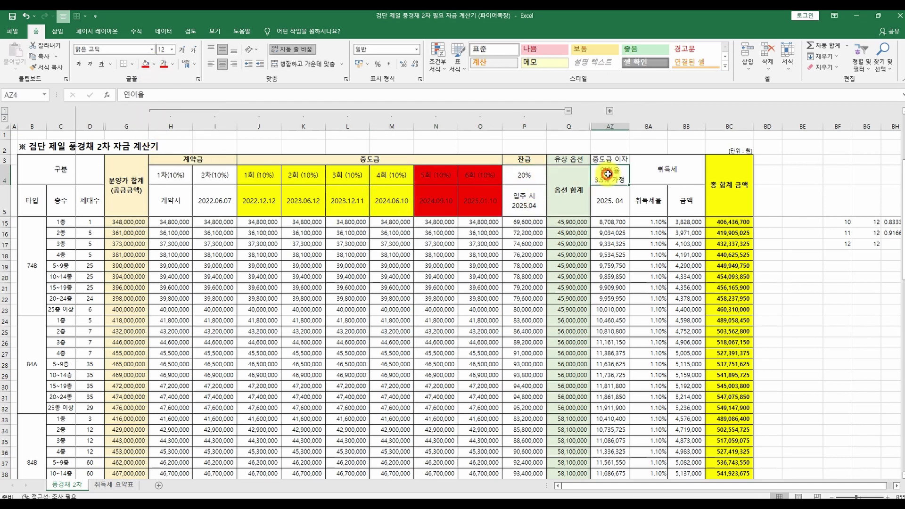
pyautogui.click(617, 124)
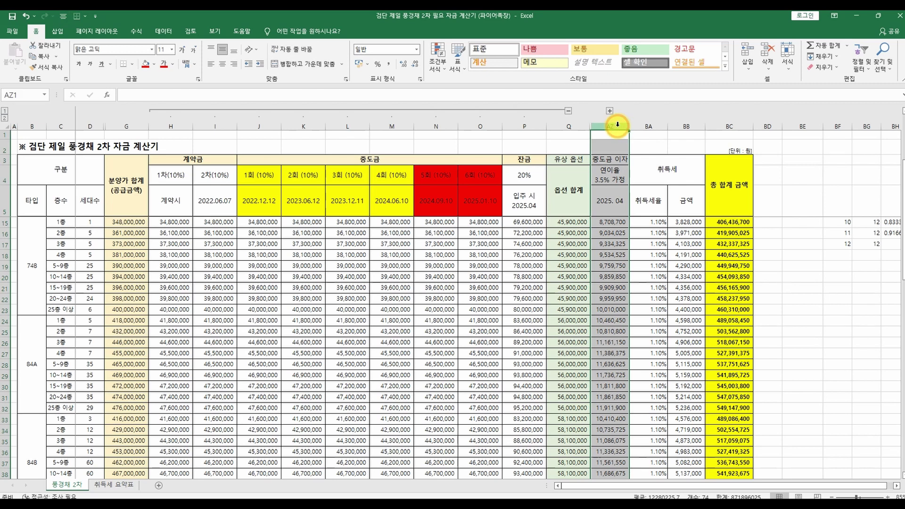
pyautogui.click(608, 181)
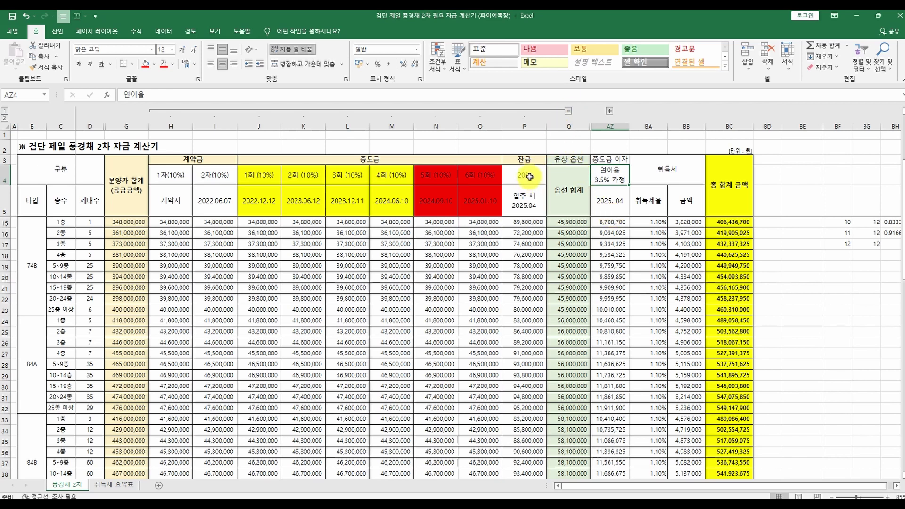
pyautogui.click(568, 113)
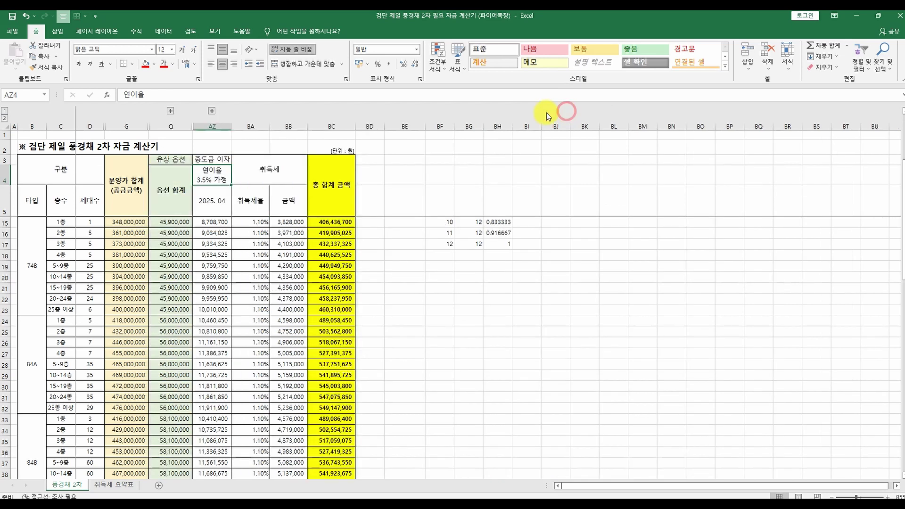
# Expand the paid option columns and review the individual option prices from 발코니 확장 onward across the apartment types.
pyautogui.click(212, 111)
pyautogui.click(541, 201)
pyautogui.press('Left')
pyautogui.press('Left')
pyautogui.press('Left')
pyautogui.press('Left')
pyautogui.press('Left')
pyautogui.press('Left')
pyautogui.press('Left')
pyautogui.press('Left')
pyautogui.press('Left')
pyautogui.press('Left')
pyautogui.press('Left')
pyautogui.press('Left')
pyautogui.press('Left')
pyautogui.press('Left')
pyautogui.press('Left')
pyautogui.press('Left')
pyautogui.press('Left')
pyautogui.press('Left')
pyautogui.press('Left')
pyautogui.press('Left')
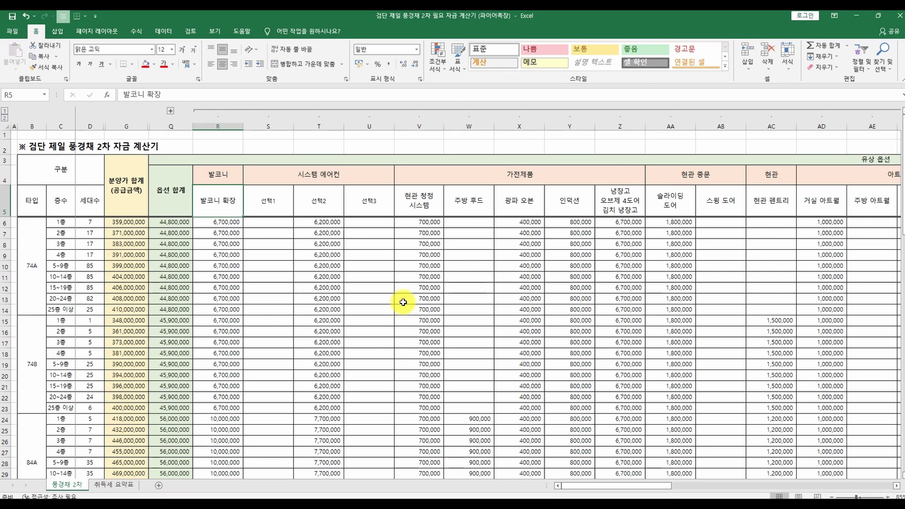
pyautogui.scroll(-19, 403, 302)
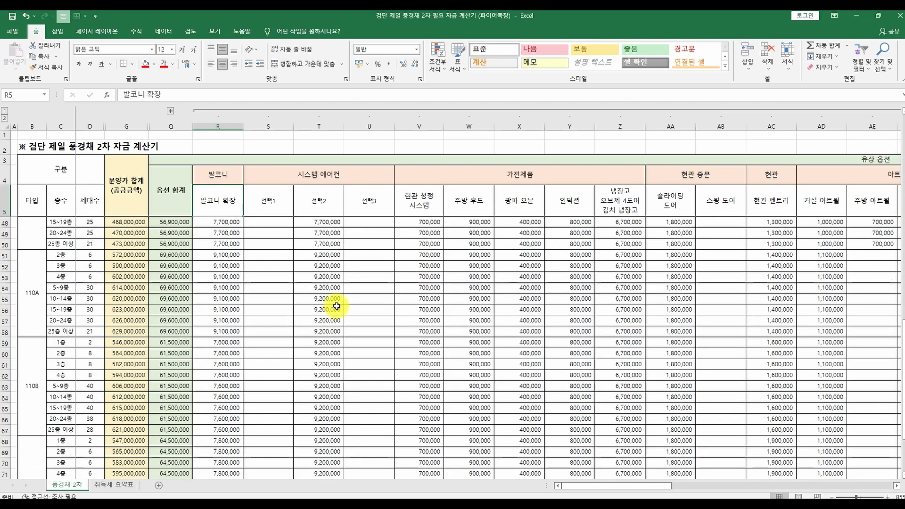
pyautogui.scroll(19, 336, 306)
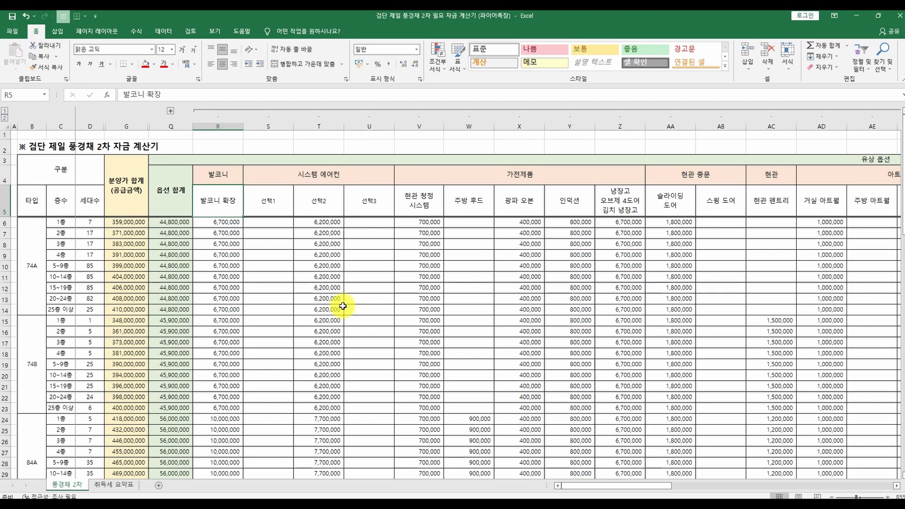
pyautogui.hotkey('alt', 'Tab')
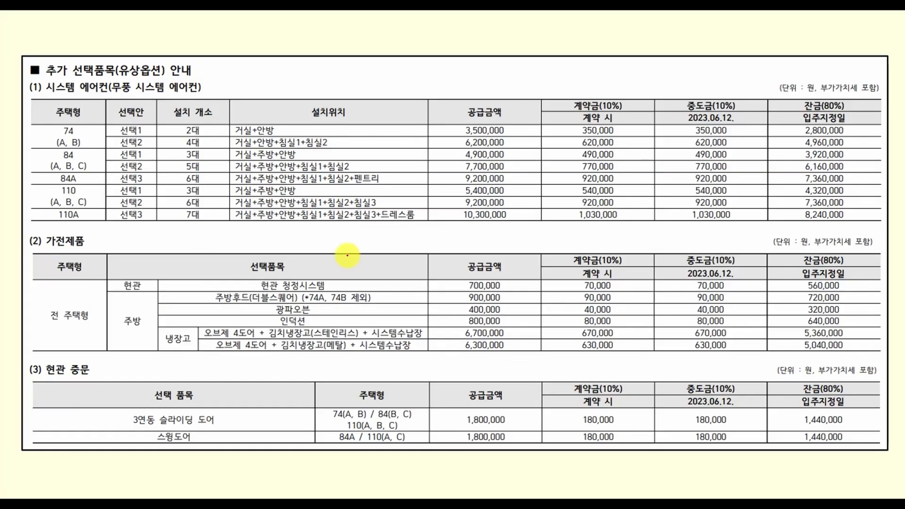
pyautogui.moveTo(47, 95); pyautogui.dragTo(103, 96)
pyautogui.moveTo(140, 134)
pyautogui.mouseDown()
pyautogui.moveTo(119, 133)
pyautogui.moveTo(142, 125)
pyautogui.moveTo(122, 150)
pyautogui.moveTo(130, 133)
pyautogui.moveTo(142, 142)
pyautogui.moveTo(118, 158)
pyautogui.moveTo(121, 218)
pyautogui.mouseUp()
pyautogui.moveTo(149, 139); pyautogui.dragTo(153, 162)
pyautogui.moveTo(149, 201); pyautogui.dragTo(157, 200)
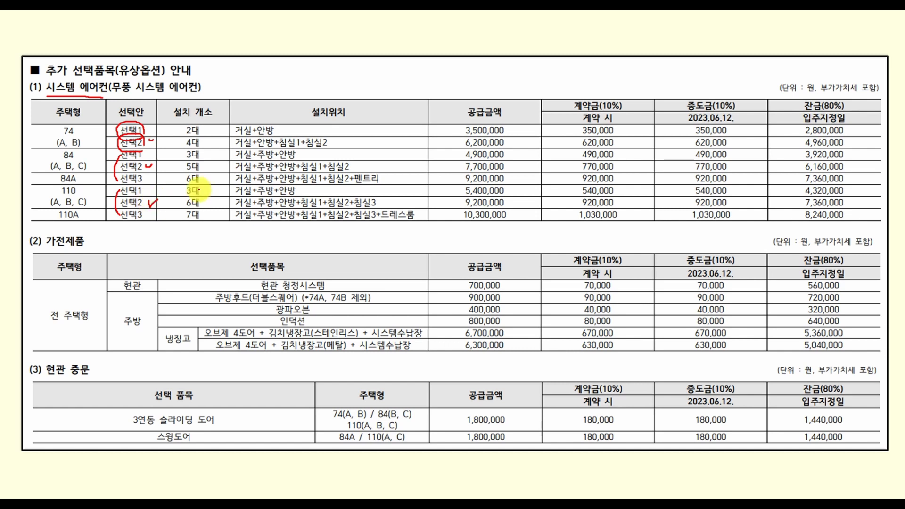
pyautogui.moveTo(464, 150); pyautogui.dragTo(506, 150)
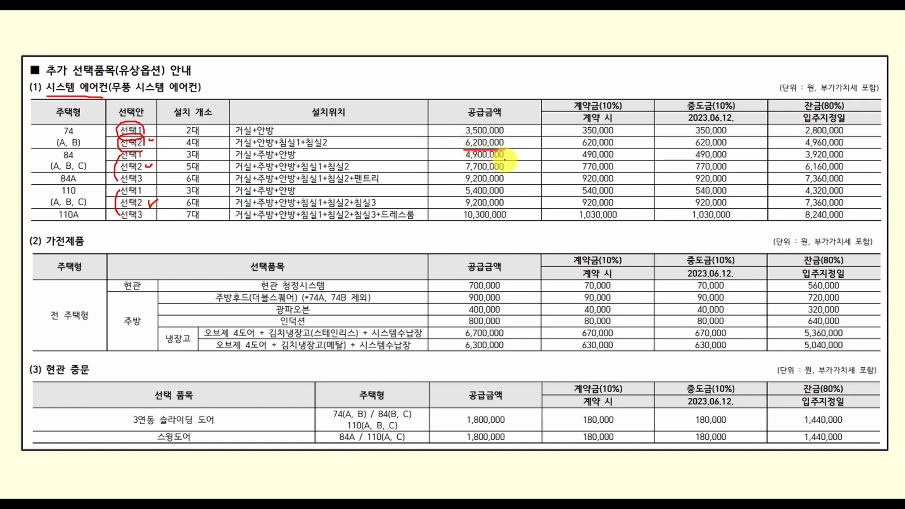
pyautogui.moveTo(465, 174); pyautogui.dragTo(510, 173)
pyautogui.moveTo(465, 208); pyautogui.dragTo(512, 207)
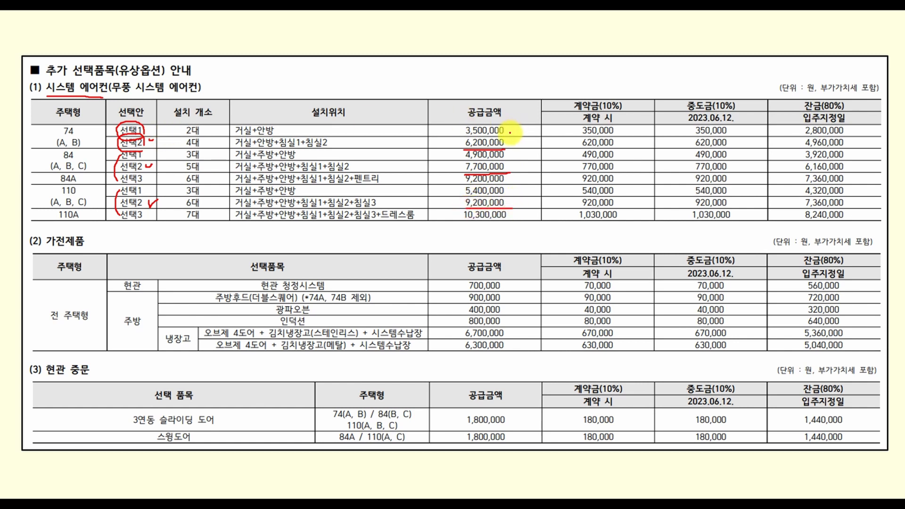
pyautogui.moveTo(516, 135)
pyautogui.mouseDown()
pyautogui.moveTo(471, 121)
pyautogui.moveTo(509, 125)
pyautogui.moveTo(461, 148)
pyautogui.moveTo(501, 149)
pyautogui.moveTo(491, 121)
pyautogui.moveTo(501, 113)
pyautogui.mouseUp()
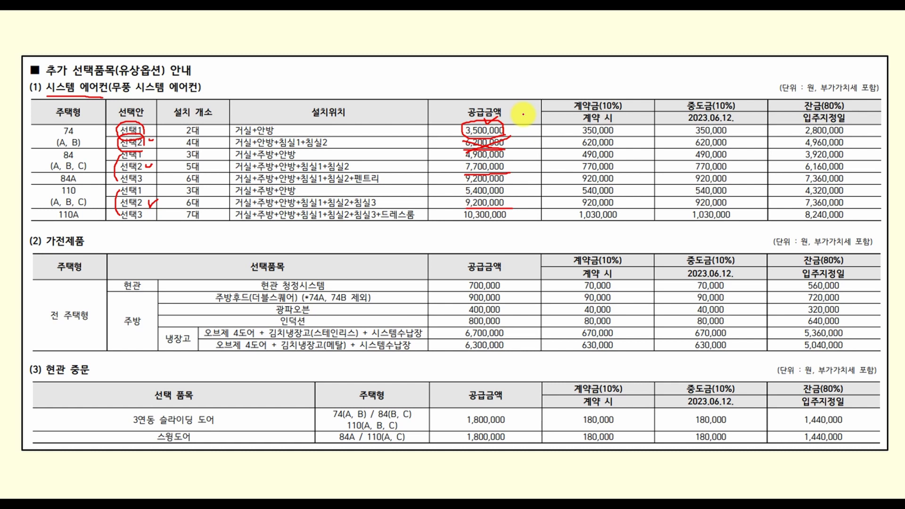
pyautogui.hotkey('alt', 'Tab')
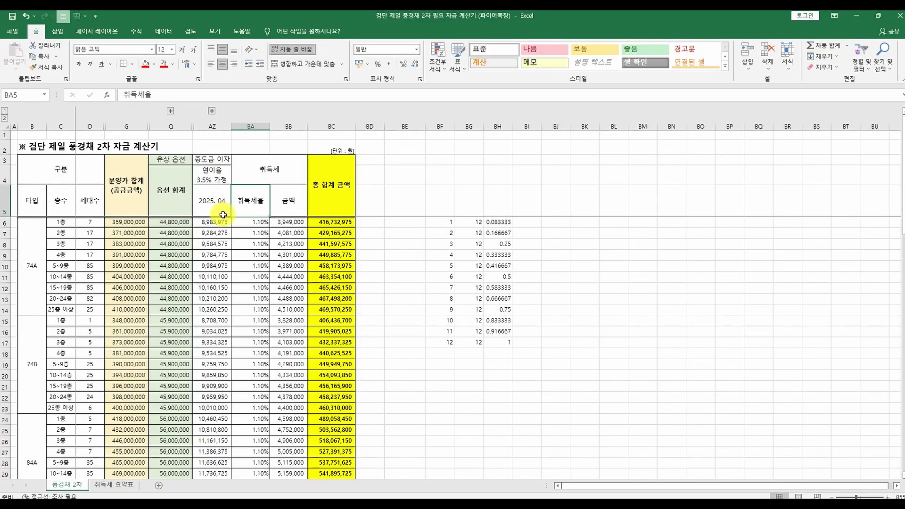
# Review the 옵션 합계 column from the first 74A row down to the 110C rows.
pyautogui.click(177, 223)
pyautogui.scroll(-7, 174, 245)
pyautogui.scroll(-11, 173, 262)
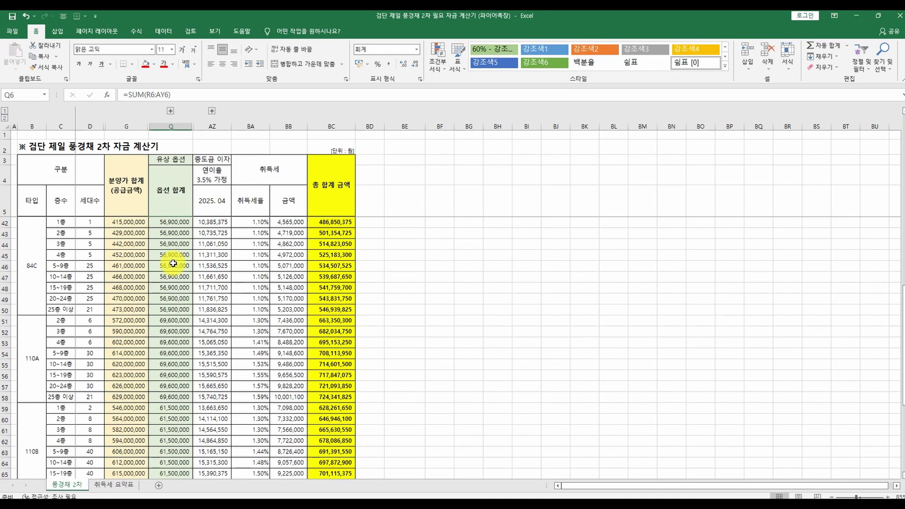
pyautogui.moveTo(172, 386); pyautogui.dragTo(172, 277)
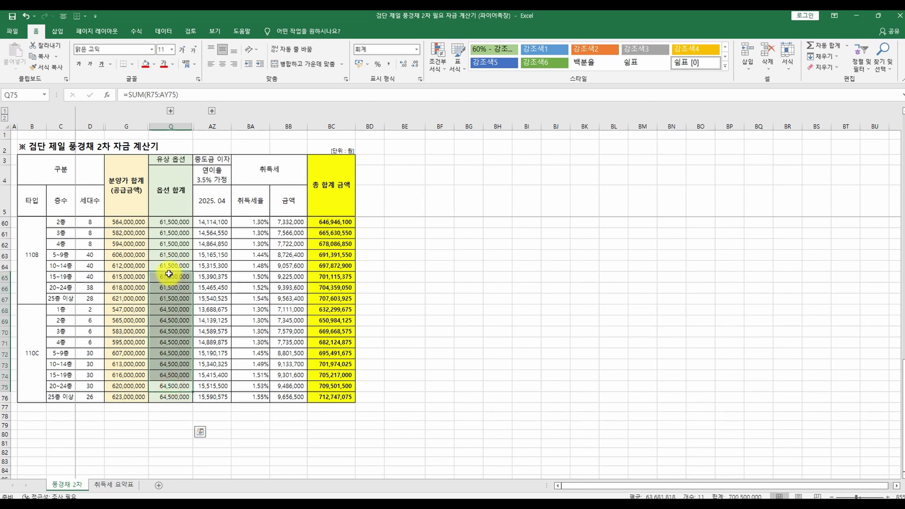
pyautogui.scroll(18, 172, 283)
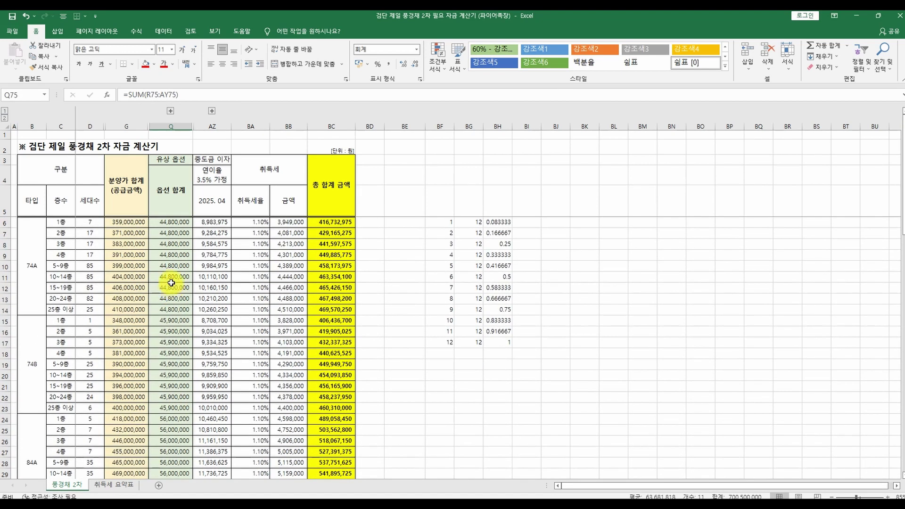
# Inspect the acquisition tax headers and the tax amount formula for 74A 15~19층, and open the 취득세 요약표 sheet.
pyautogui.moveTo(243, 174); pyautogui.dragTo(282, 203)
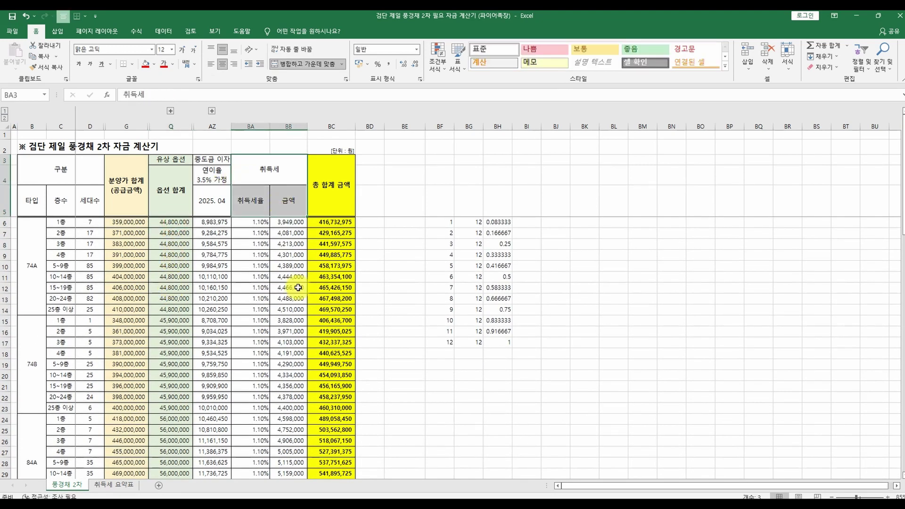
pyautogui.click(298, 288)
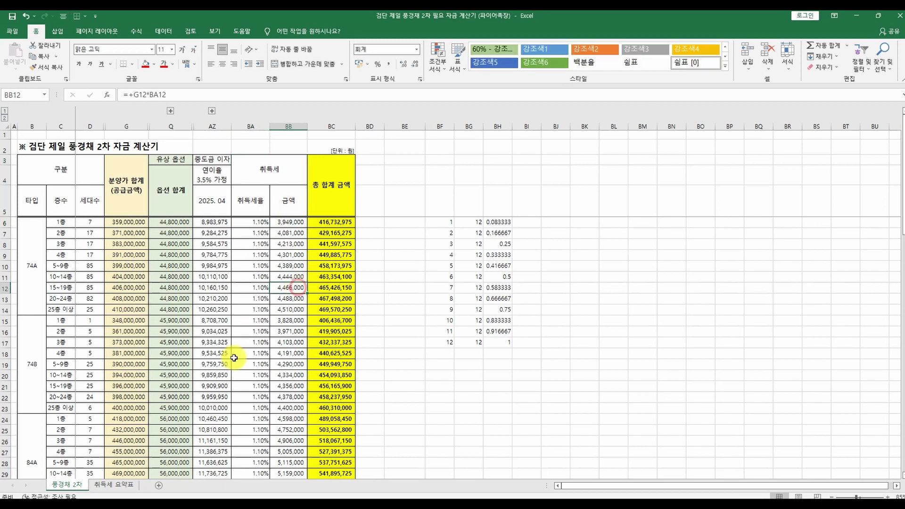
pyautogui.click(117, 485)
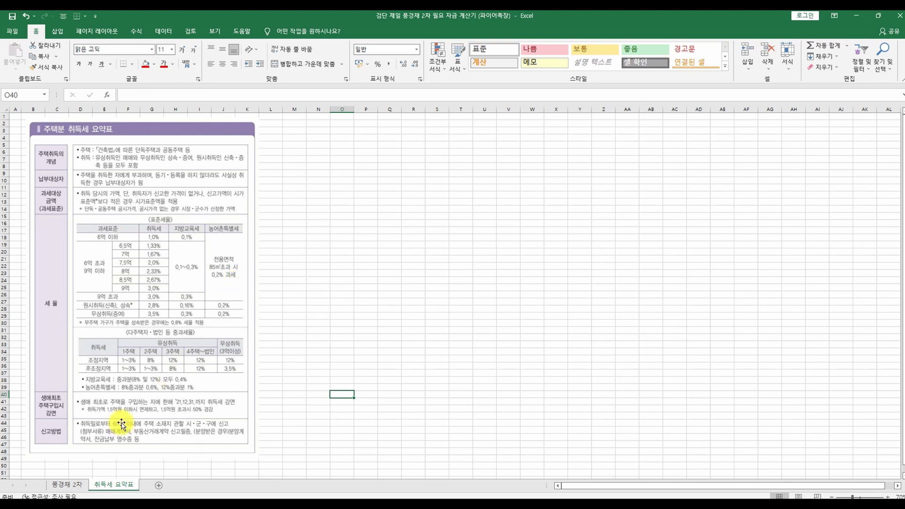
# Return to the 풍경채 2차 sheet and inspect the 총 합계 금액 formula for 74A 1층.
pyautogui.click(67, 485)
pyautogui.click(337, 222)
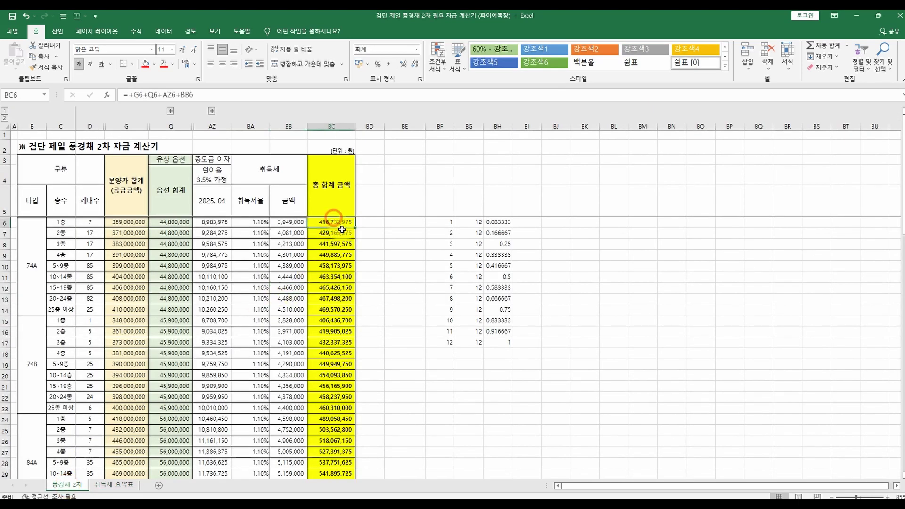
# Review the 총 합계 금액 column down to 110C and select it from 74A 1층 to 110C 25층 이상.
pyautogui.scroll(-11, 340, 377)
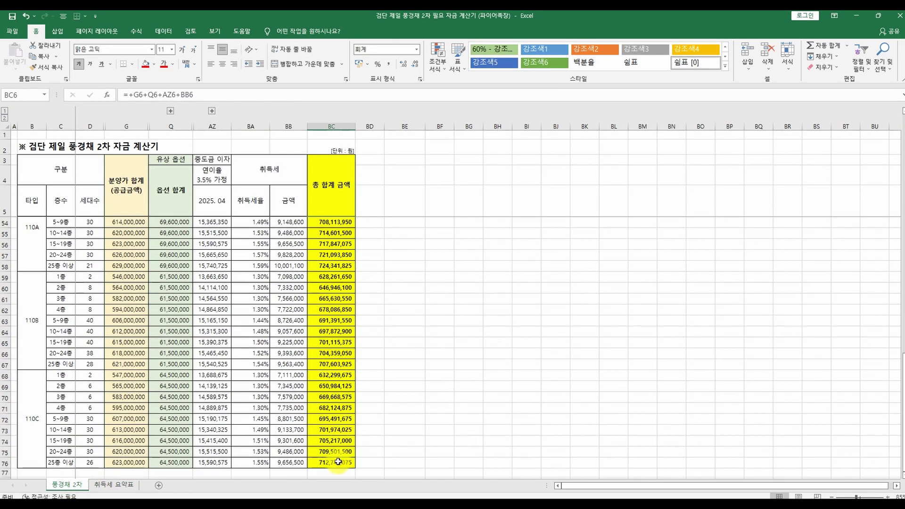
pyautogui.hotkey('ctrl', 'shift', 'Down')
pyautogui.scroll(5, 408, 406)
pyautogui.scroll(6, 415, 302)
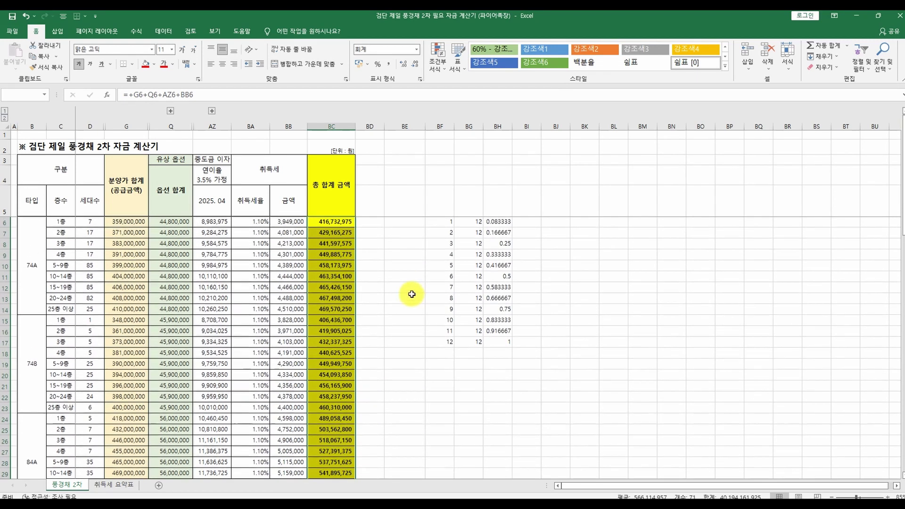
# Enter the formula =BC6-G6 in BE6 to subtract the supply price from the total cost of 74A 1층.
pyautogui.click(405, 223)
pyautogui.write('=')
pyautogui.click(332, 222)
pyautogui.write('-')
pyautogui.click(141, 223)
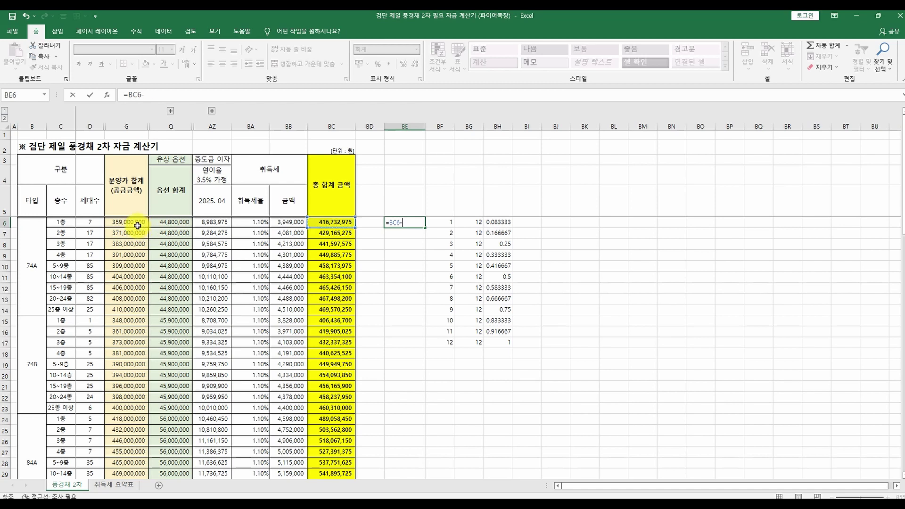
pyautogui.press('Return')
# Fill the difference formula from BE6 down to BE76 and check the formula in the last 110C row.
pyautogui.click(385, 275)
pyautogui.moveTo(400, 222); pyautogui.dragTo(400, 399)
pyautogui.hotkey('ctrl', 'd')
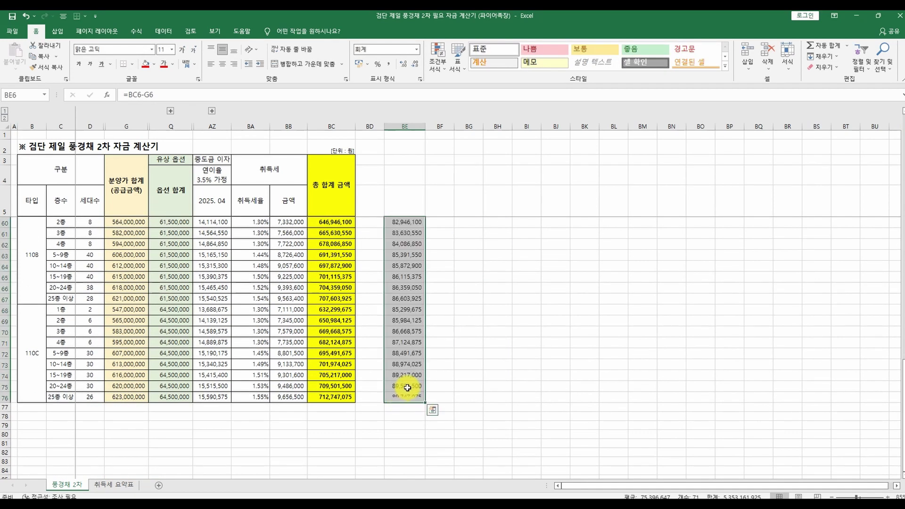
pyautogui.click(400, 399)
pyautogui.scroll(6, 403, 394)
pyautogui.scroll(12, 406, 387)
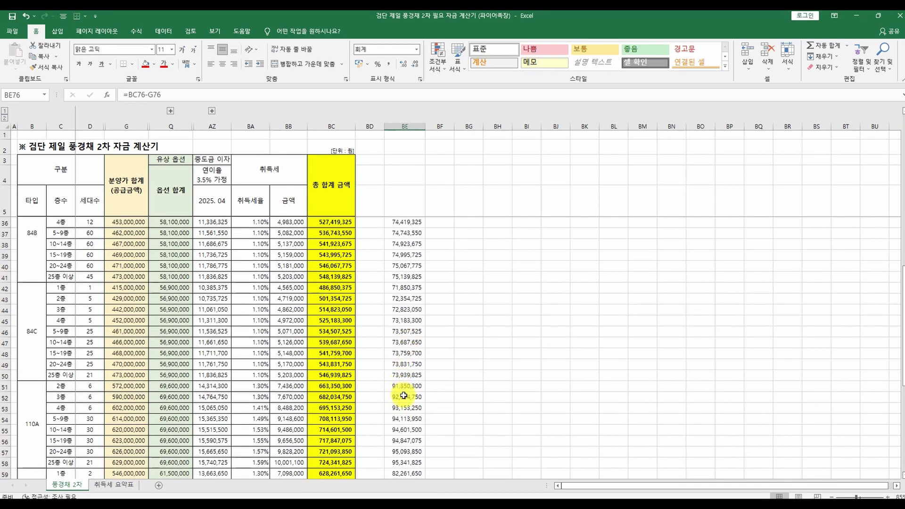
# Select the differences in BE6 through BE76 to review the extra cost beyond the supply price across all apartment types.
pyautogui.moveTo(404, 221); pyautogui.dragTo(406, 364)
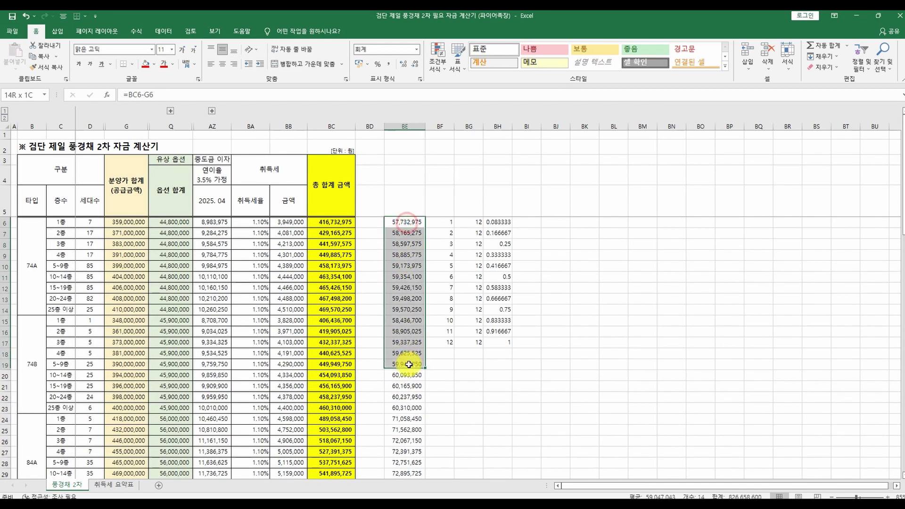
pyautogui.scroll(-12, 407, 364)
pyautogui.scroll(-4, 408, 365)
pyautogui.keyDown('shift'); pyautogui.click(410, 365); pyautogui.keyUp('shift')
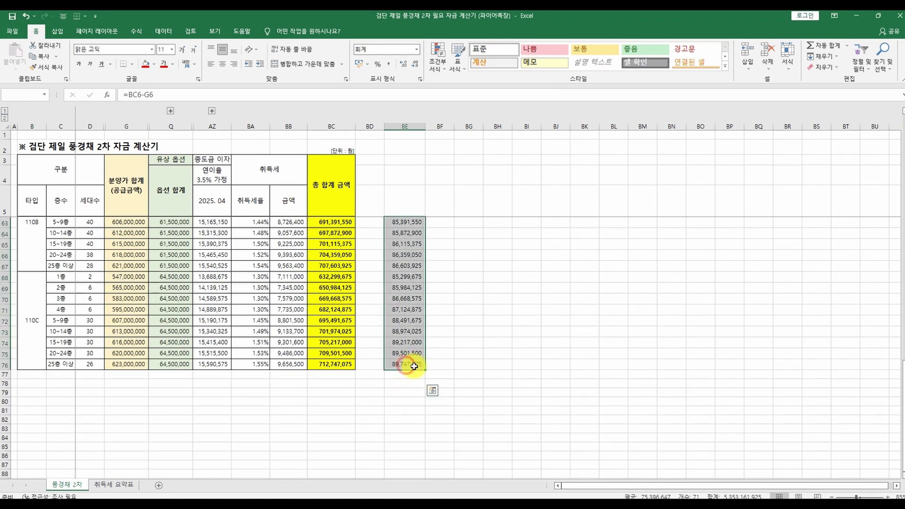
pyautogui.scroll(16, 410, 350)
pyautogui.click(432, 387)
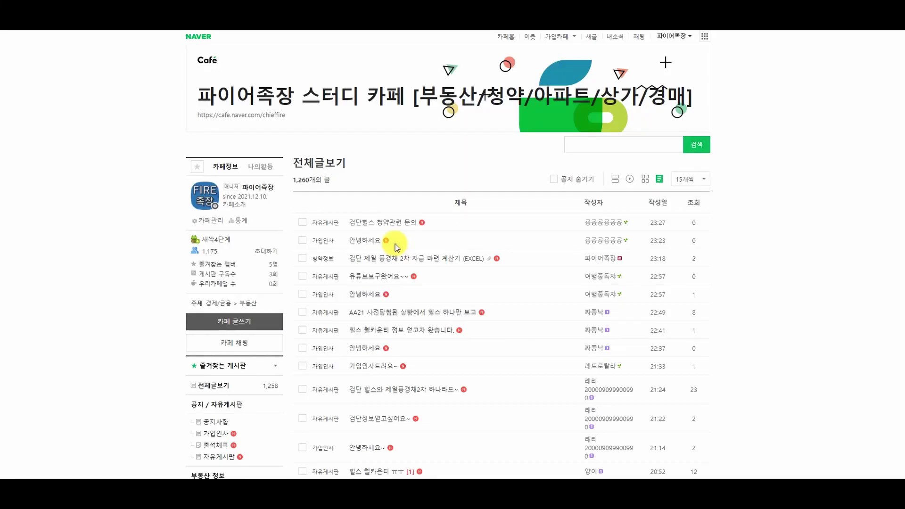
# In the Naver Cafe, open the post 검단 제일 풍경채 2차 자금 마련 계산기 (EXCEL) and view its attached xlsx file.
pyautogui.scroll(-2, 395, 159)
pyautogui.click(398, 156)
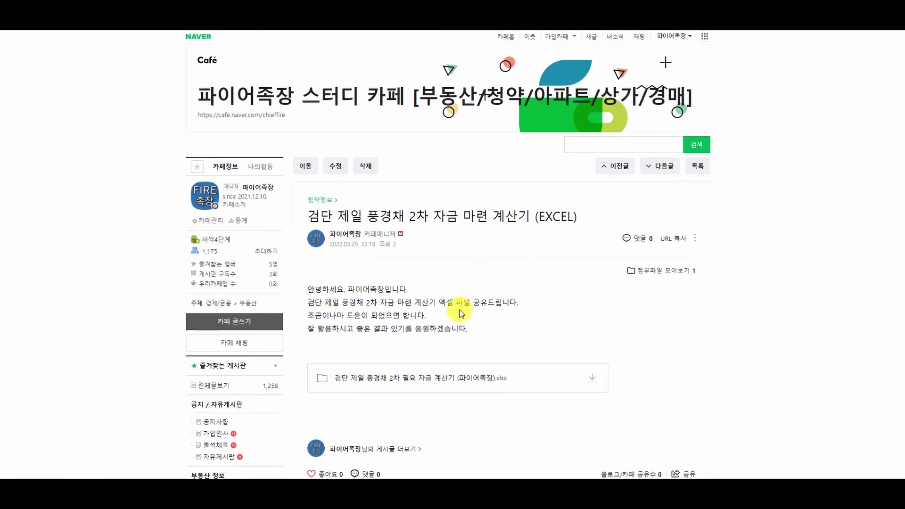
pyautogui.scroll(-3, 445, 293)
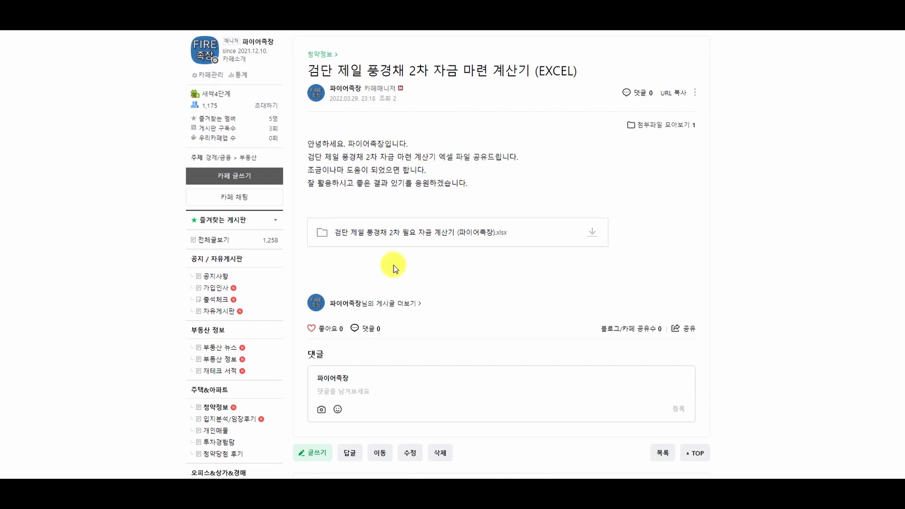
# Go to the 청약정보 board and open the 검단 제일 풍경채 2차 자금 마련 계산기 (EXCEL) post from its list.
pyautogui.scroll(-2, 386, 271)
pyautogui.click(224, 313)
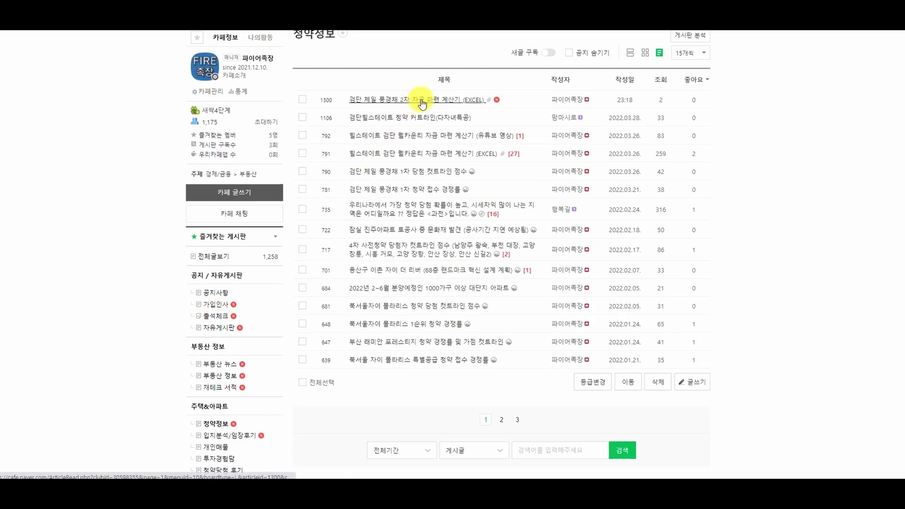
pyautogui.click(422, 101)
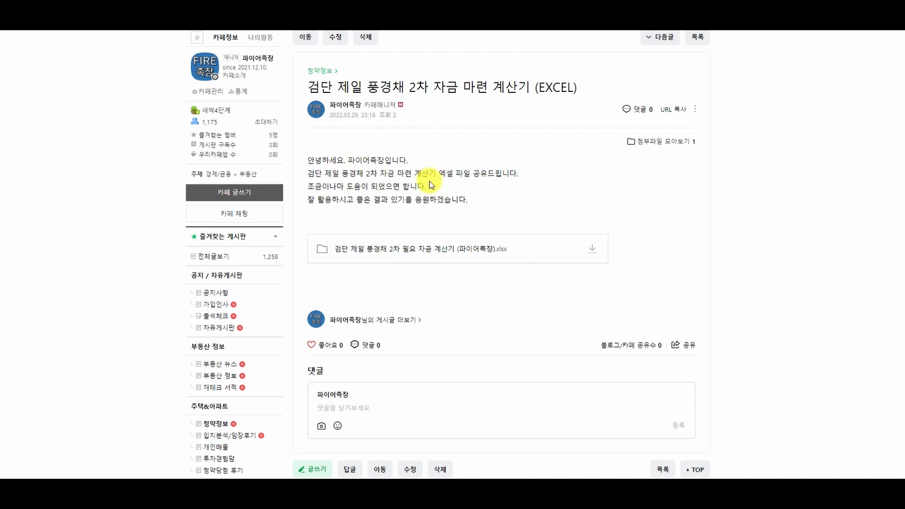